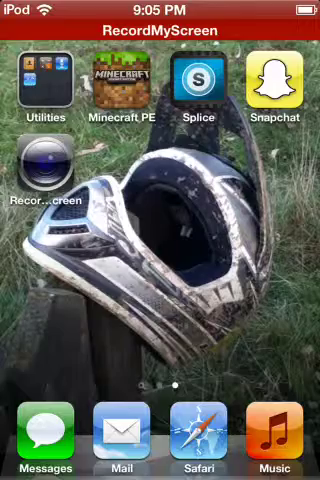
Swipe back to the previous home screen page
drag(100, 250, 250, 250)
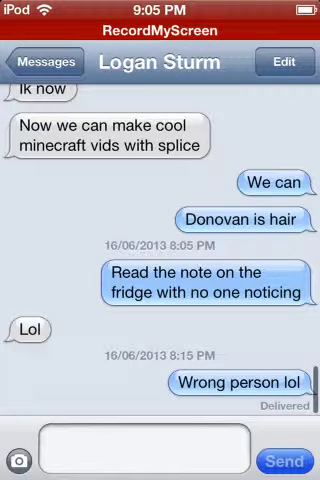
scroll(160, 240, up, 5)
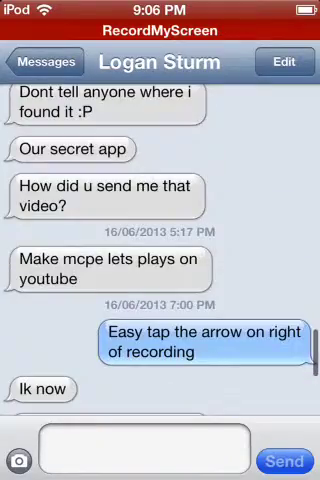
scroll(160, 240, up, 5)
scroll(160, 240, up, 10)
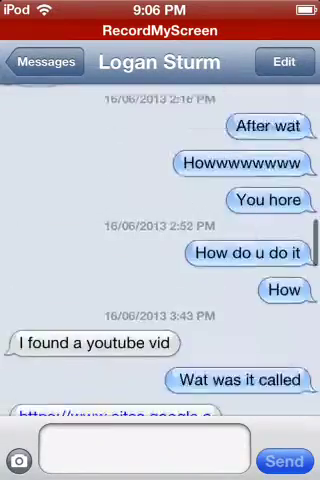
scroll(160, 240, down, 3)
scroll(160, 240, down, 5)
scroll(160, 240, up, 3)
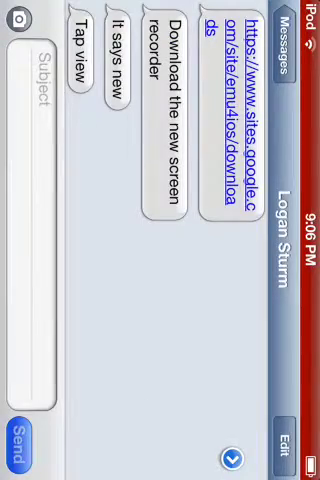
scroll(160, 240, up, 2)
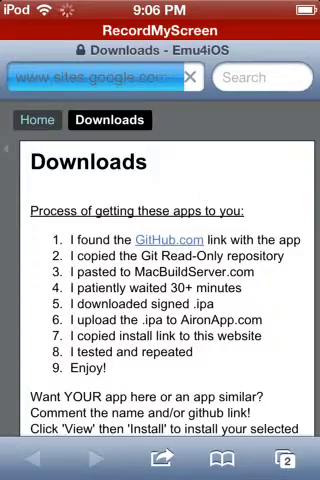
scroll(160, 300, down, 5)
scroll(160, 300, down, 3)
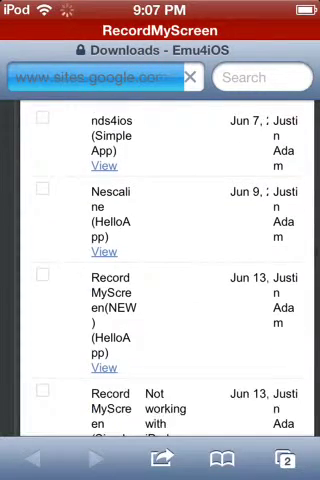
scroll(160, 270, down, 2)
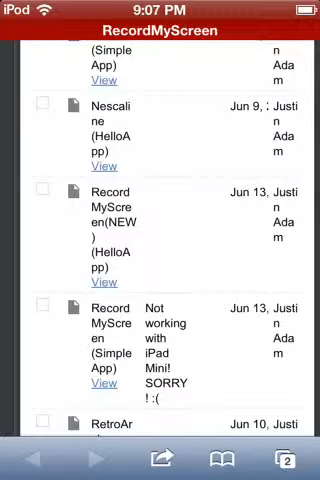
scroll(160, 240, down, 3)
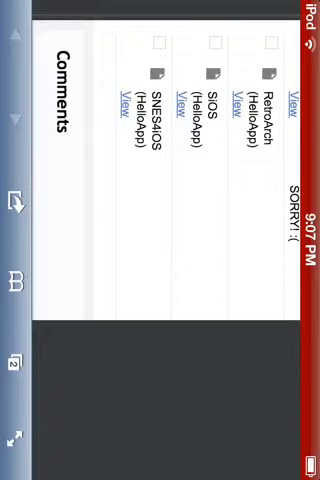
scroll(160, 240, up, 2)
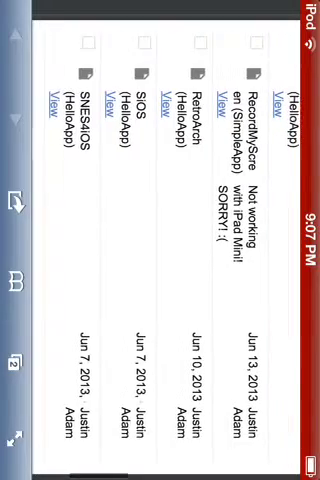
scroll(160, 240, up, 3)
scroll(160, 240, down, 1)
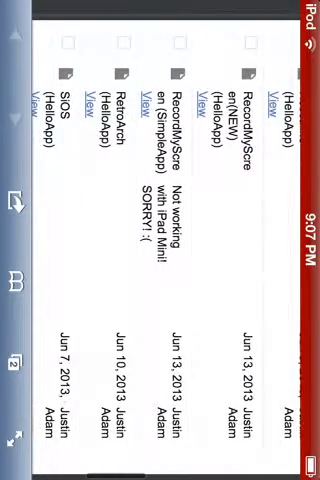
scroll(160, 240, up, 1)
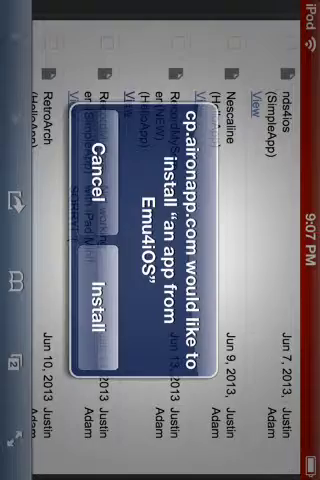
Confirm the Emu4iOS install and launch the new RecordMyScreen app from the home screen
click(97, 293)
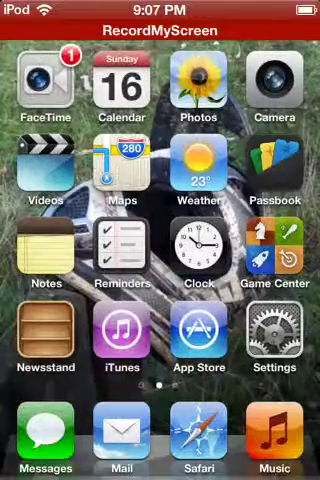
drag(260, 200, 65, 200)
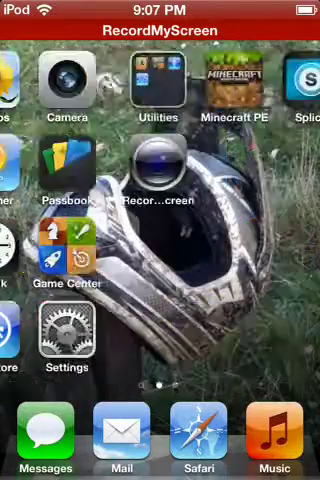
click(45, 150)
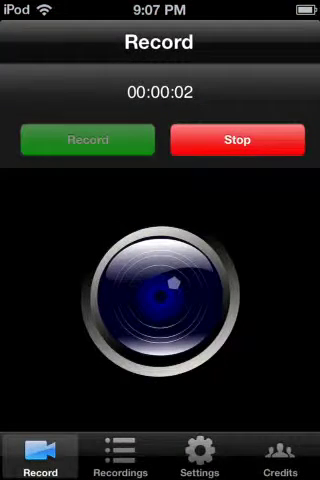